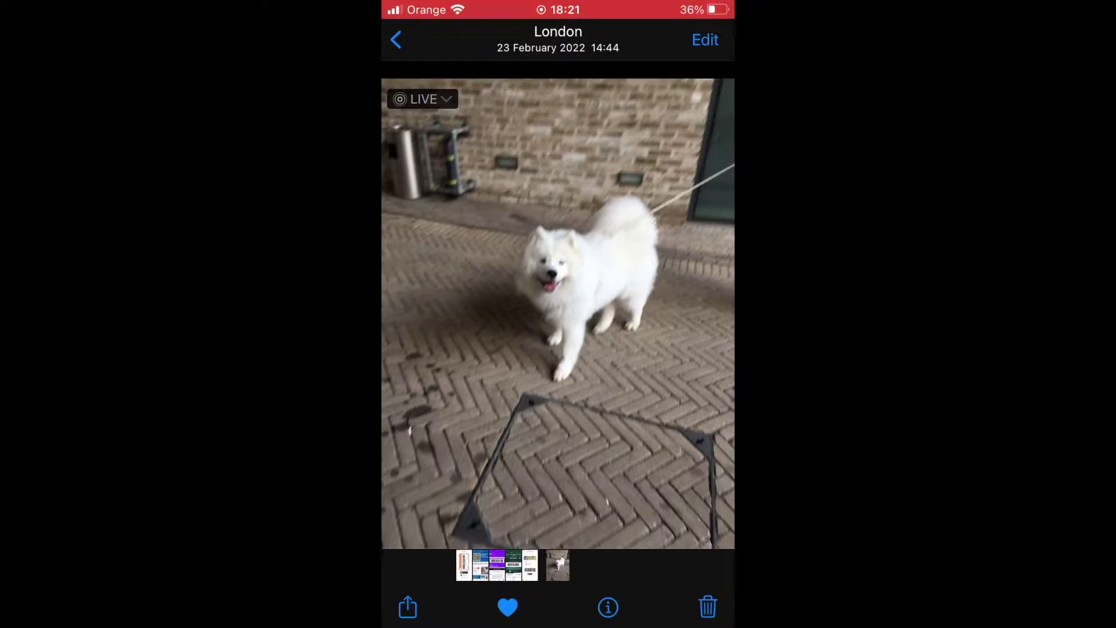
Save the white dog live photo as a video from its share options
click(407, 607)
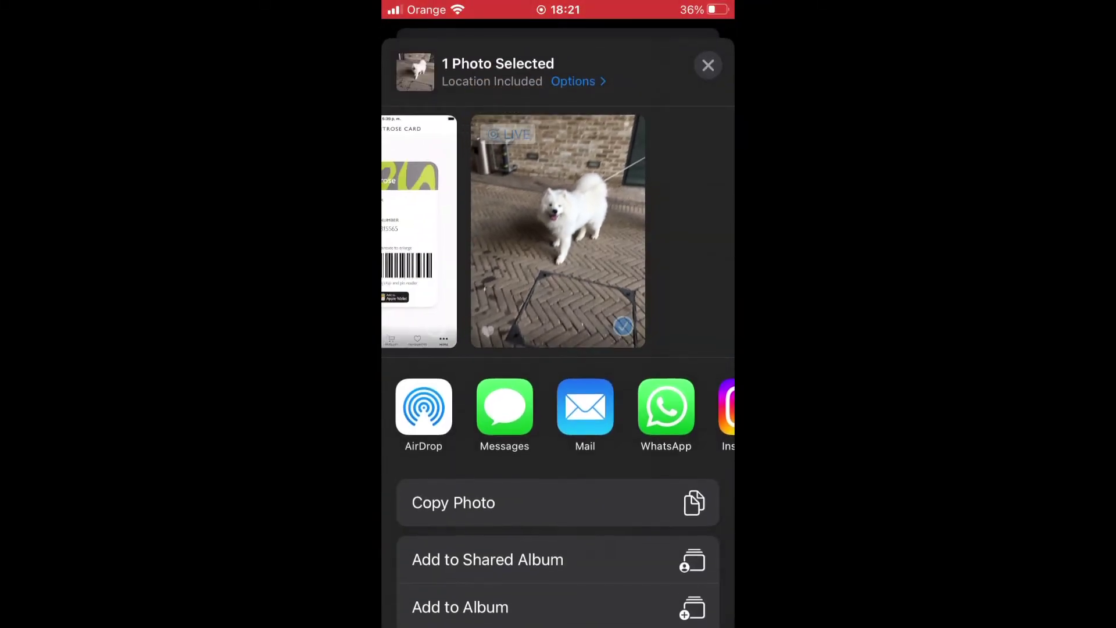
scroll(558, 437, down, 8)
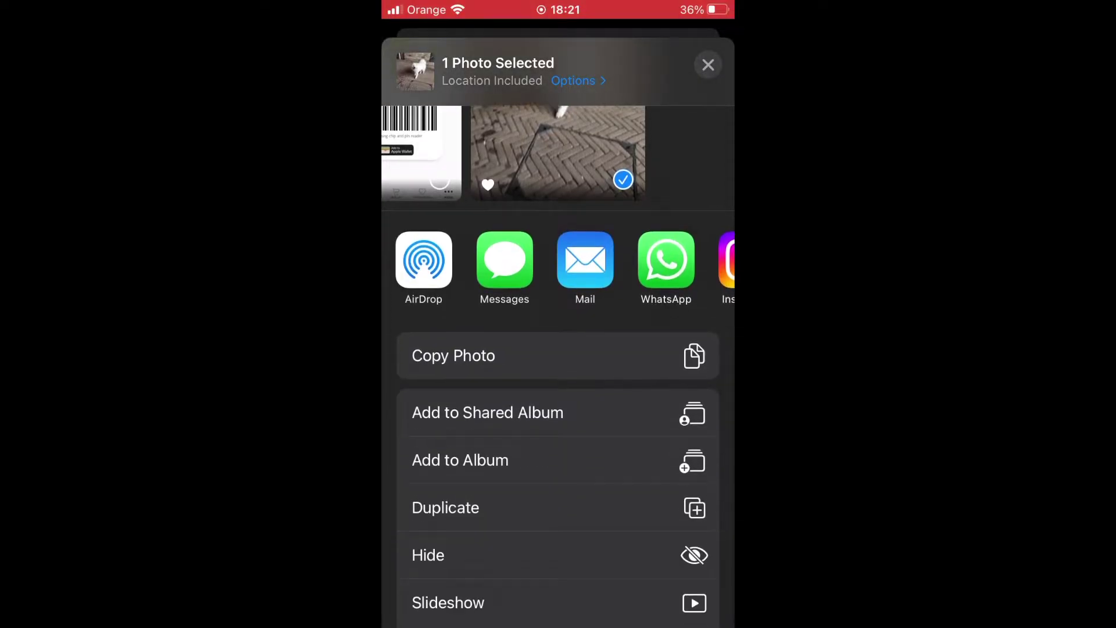
scroll(558, 436, down, 3)
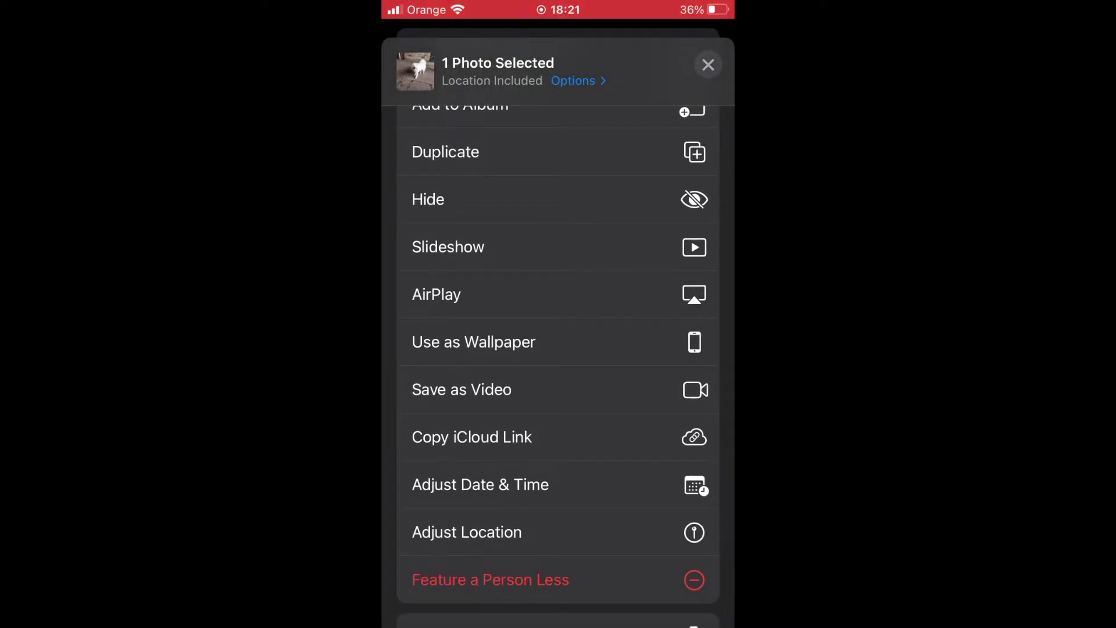
click(558, 389)
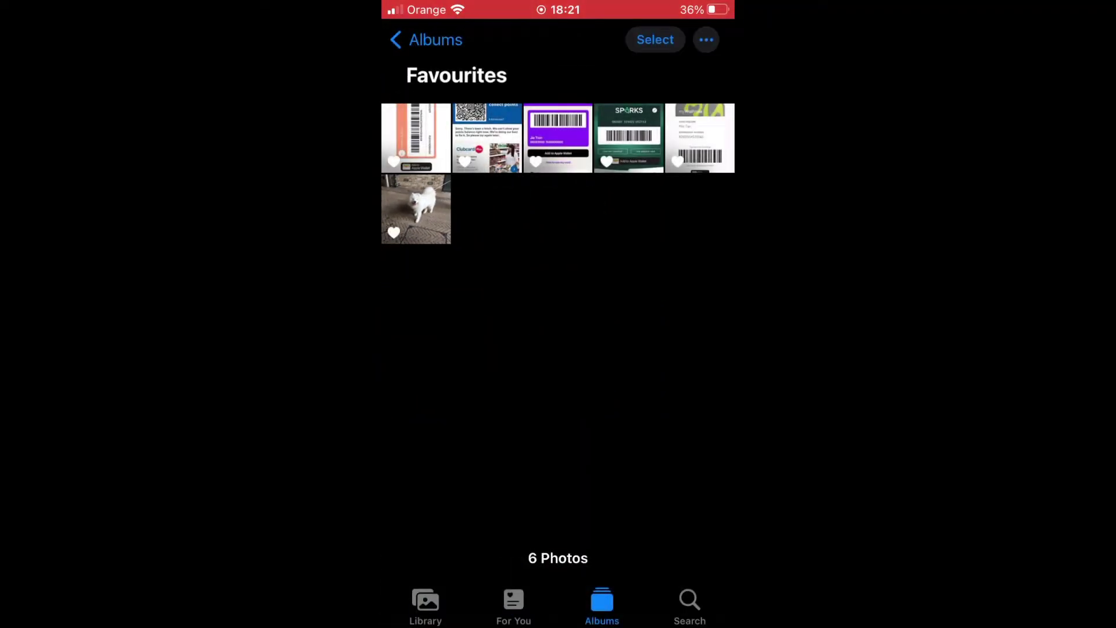
click(396, 39)
Return to Favourites and open sharing for the new one-second dog video
click(477, 439)
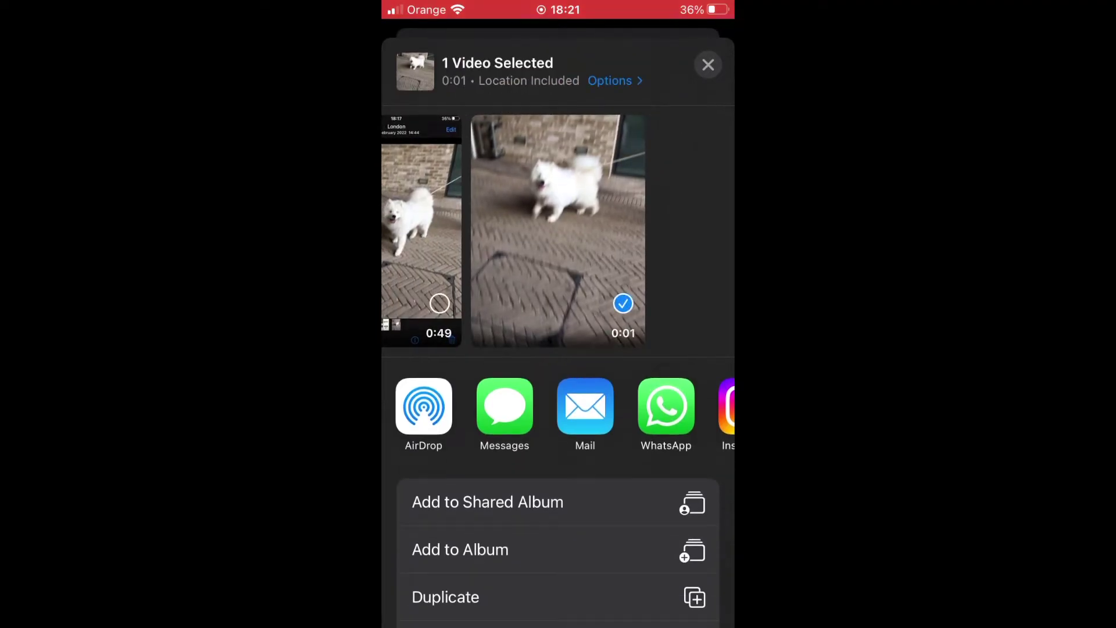
scroll(558, 392, down, 3)
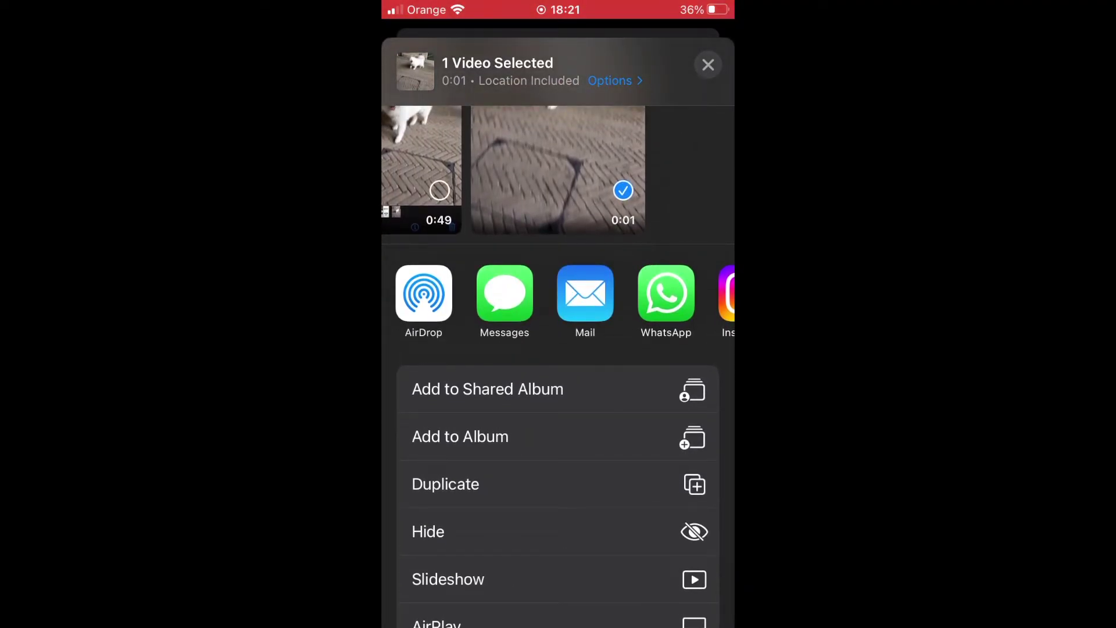
Share the dog video via WhatsApp to the first frequently contacted person, reaching the preview
click(666, 293)
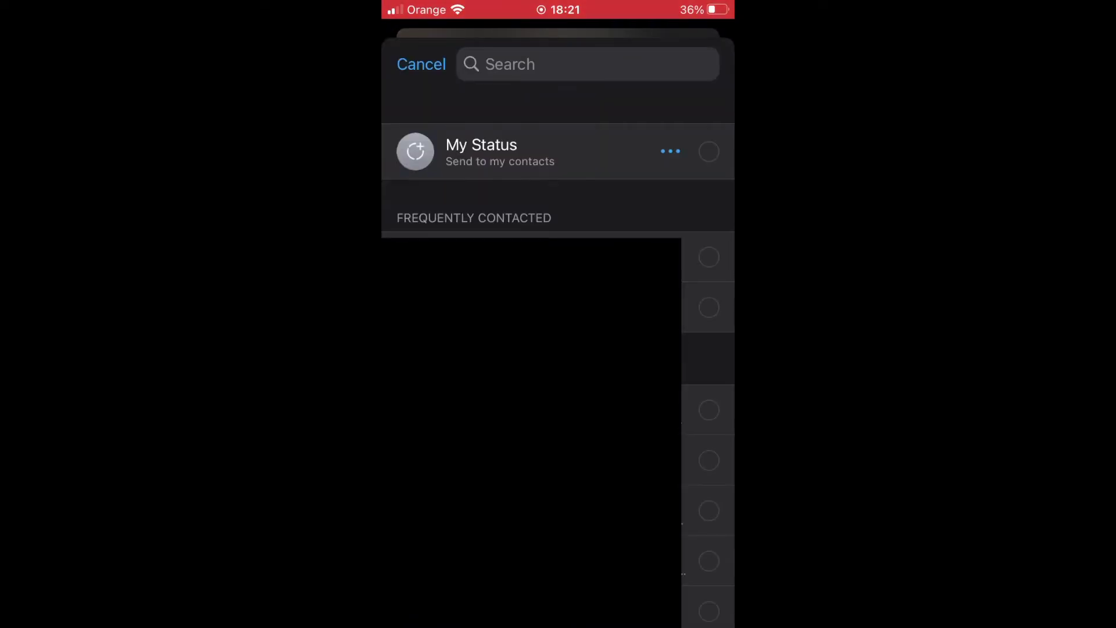
click(709, 257)
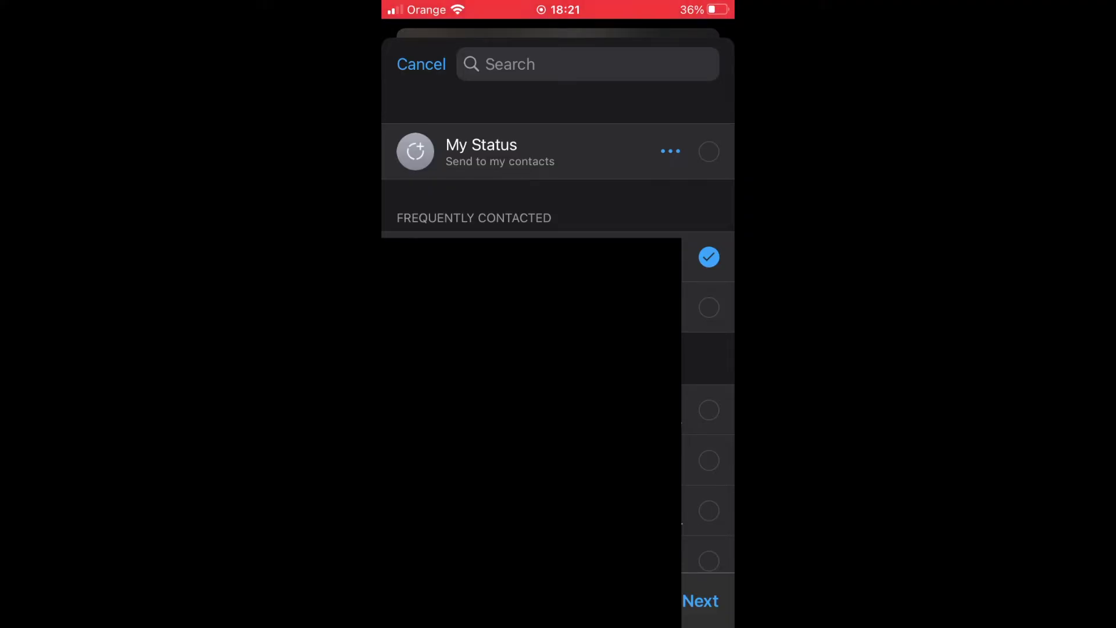
click(701, 600)
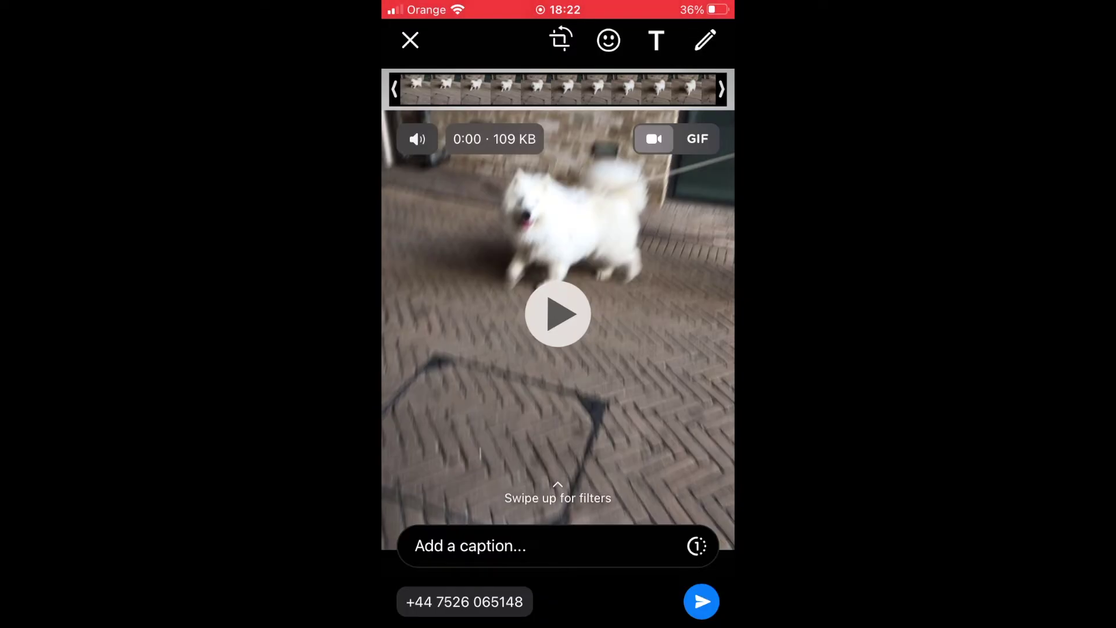
Send the dog video to the chosen WhatsApp contact without a caption
click(702, 602)
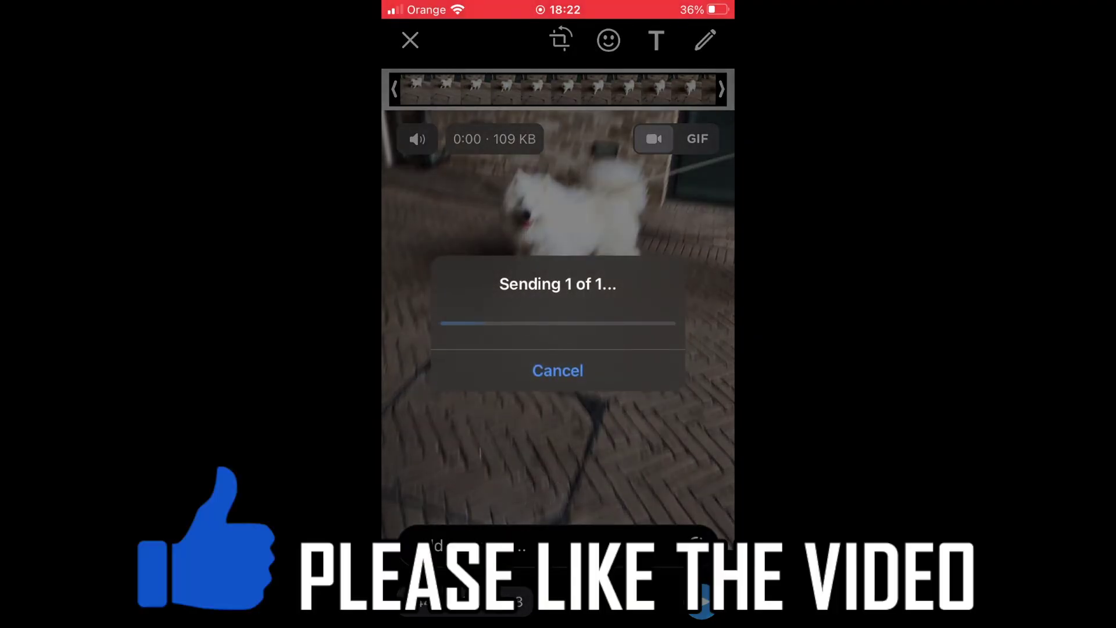